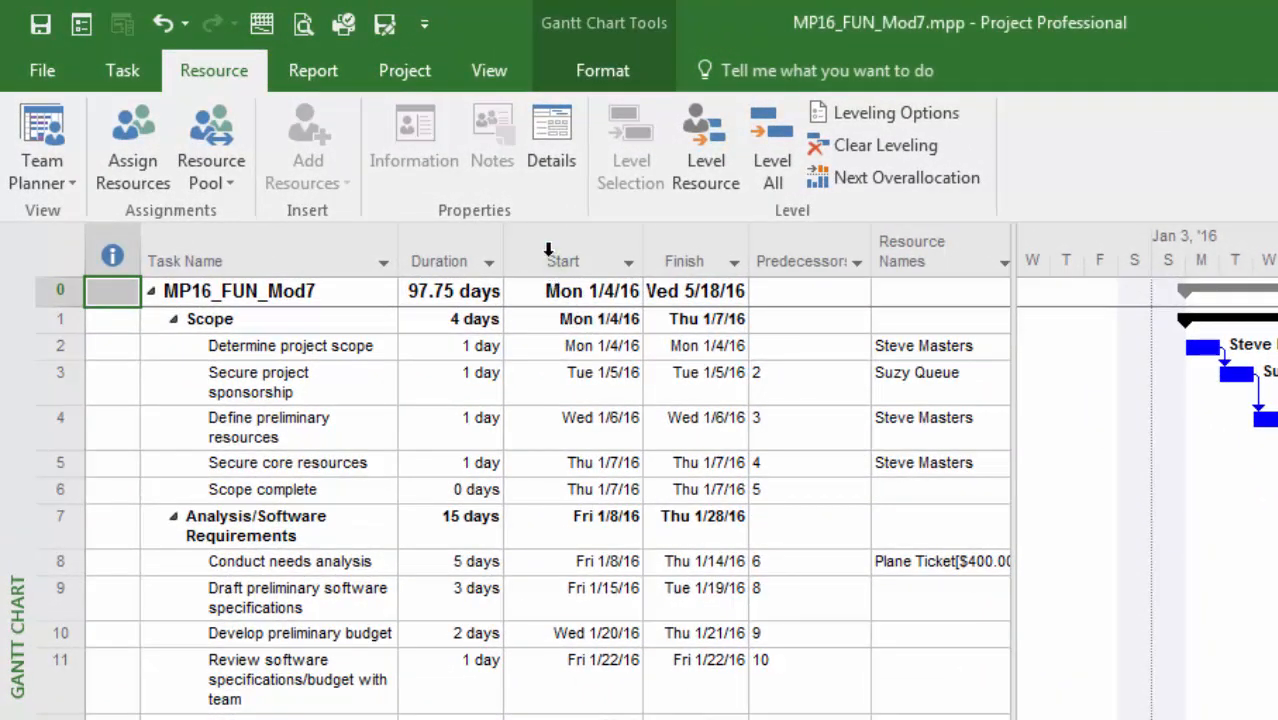
# Insert a Budget Cost column before the Start column in the Gantt Chart table
pyautogui.click(548, 250)
pyautogui.rightClick(548, 250)
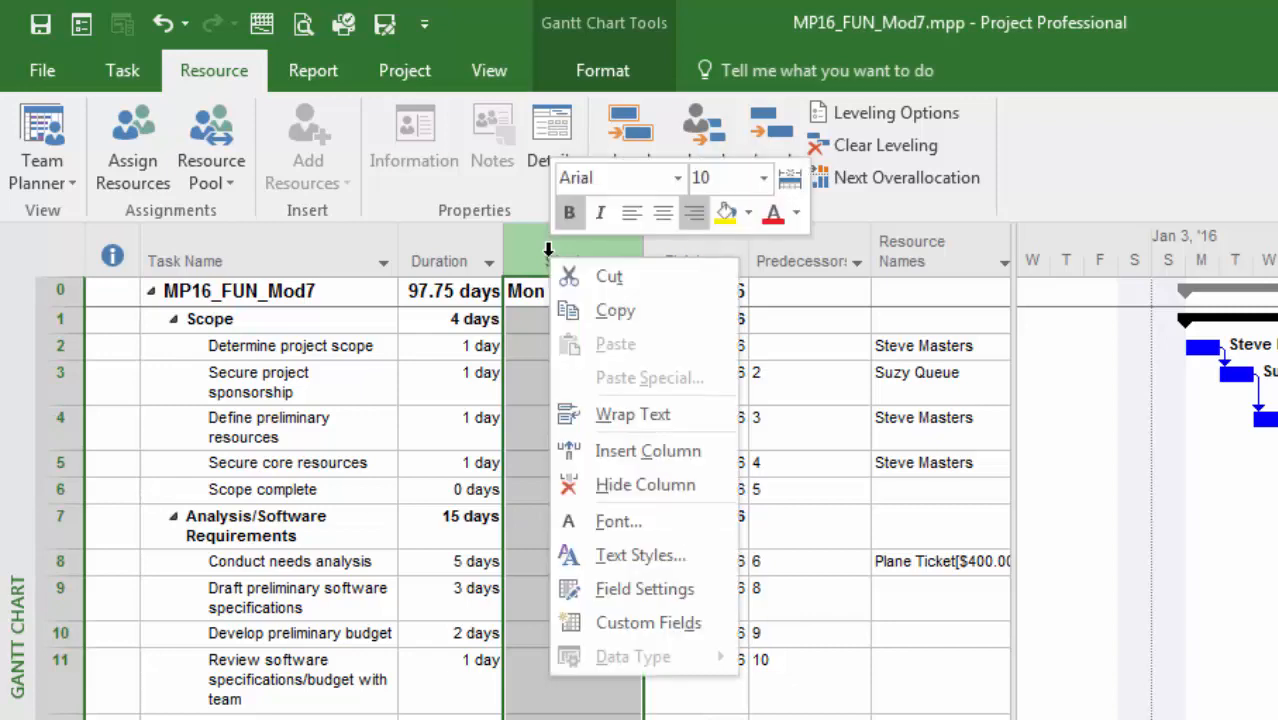
pyautogui.click(626, 452)
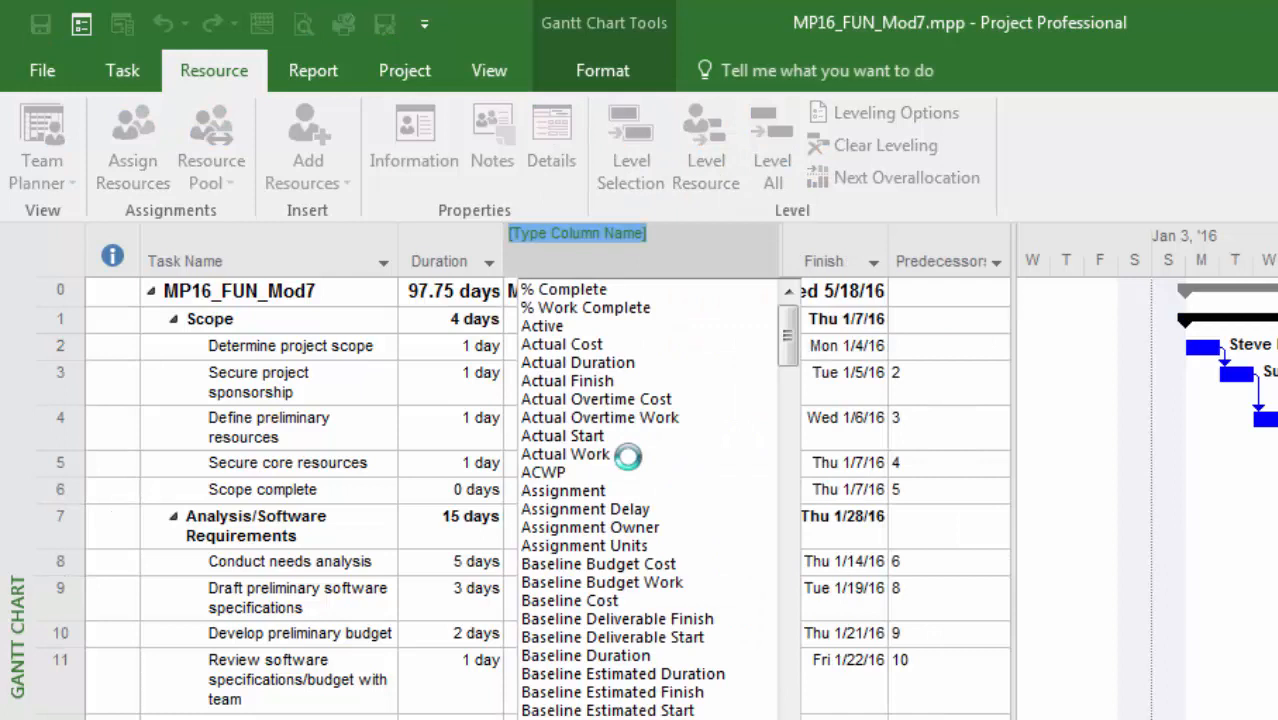
pyautogui.write('baseline Budget Cost')
pyautogui.scroll(-9, 640, 500)
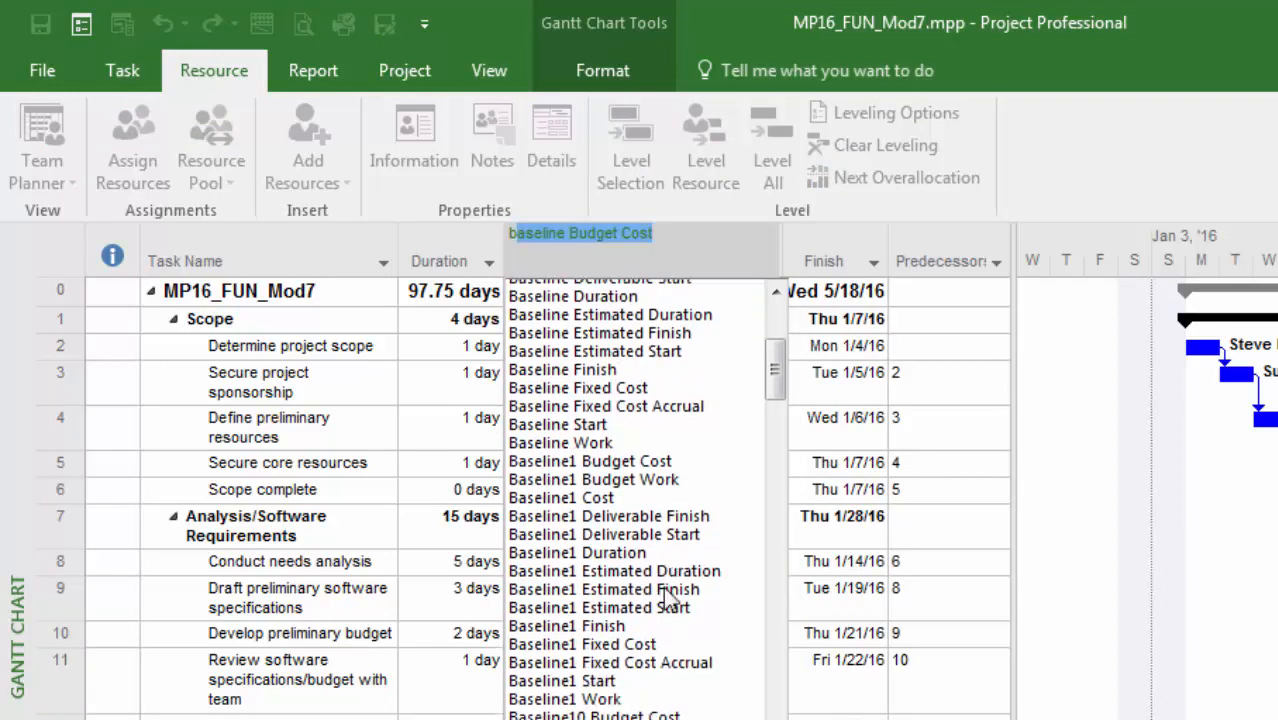
pyautogui.scroll(-20, 658, 657)
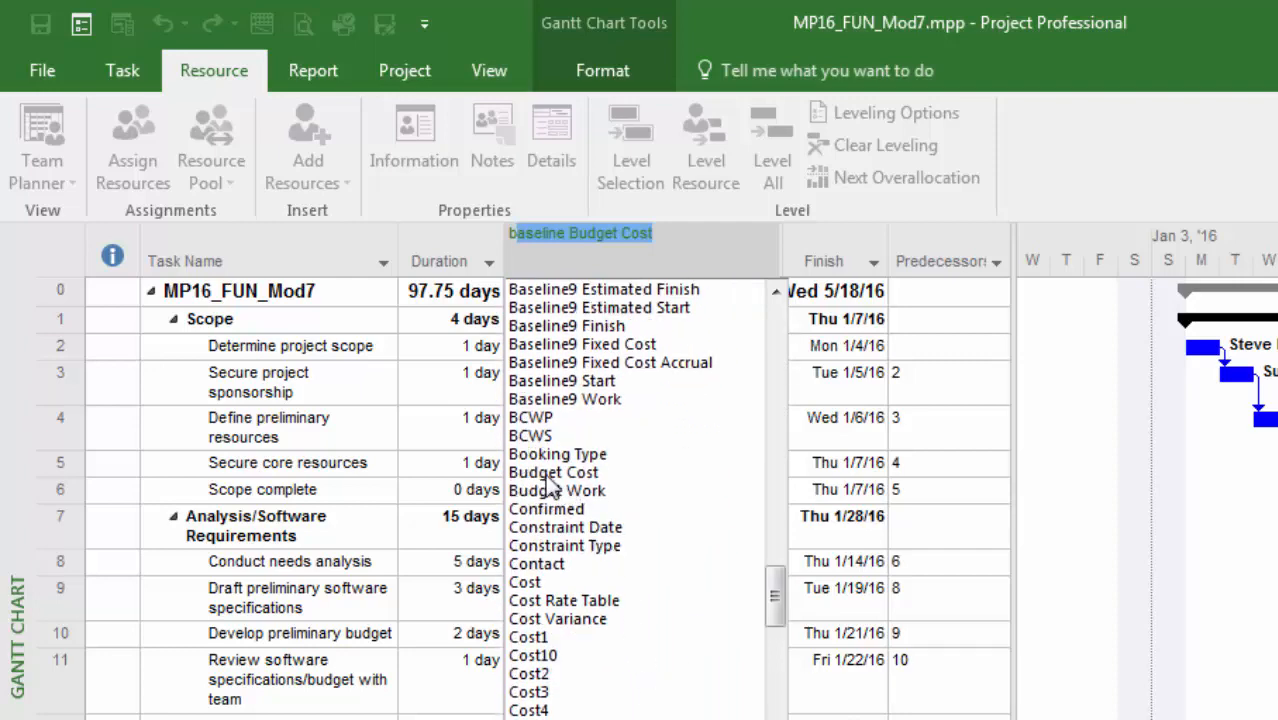
pyautogui.click(553, 473)
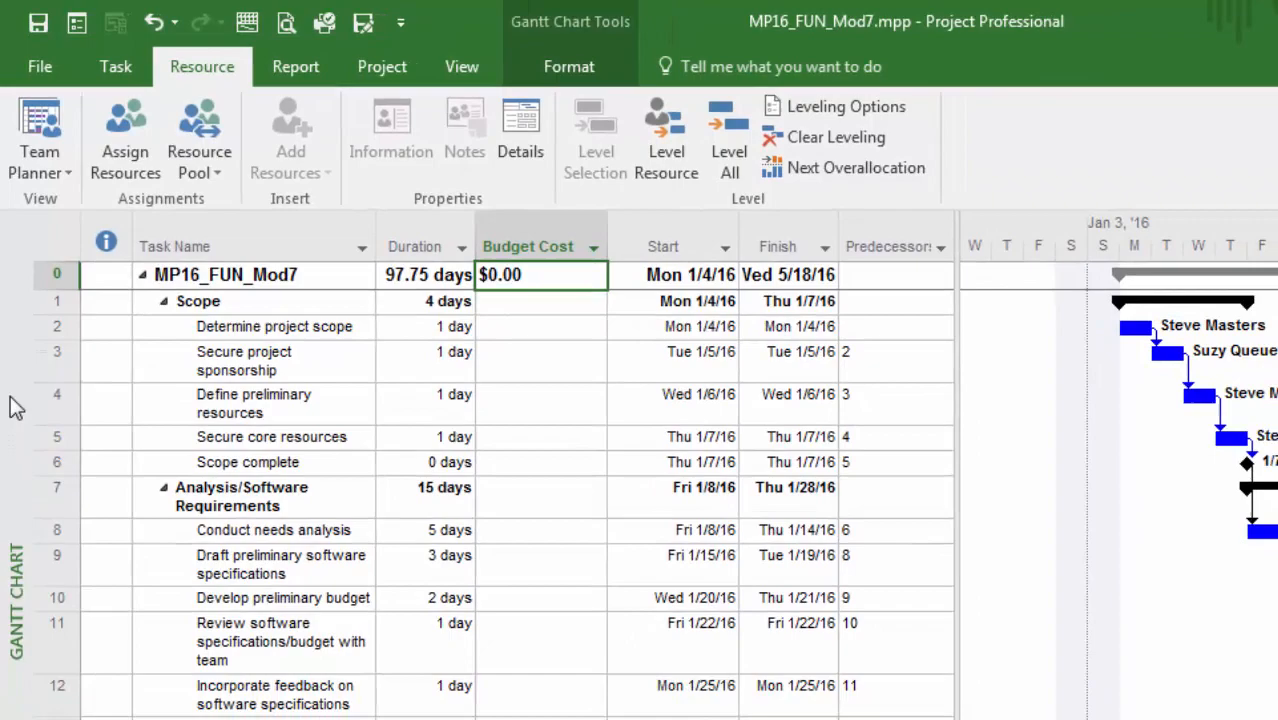
# In the Resource Sheet view, add a Cost-type resource named Project Budget in the first empty row
pyautogui.rightClick(15, 430)
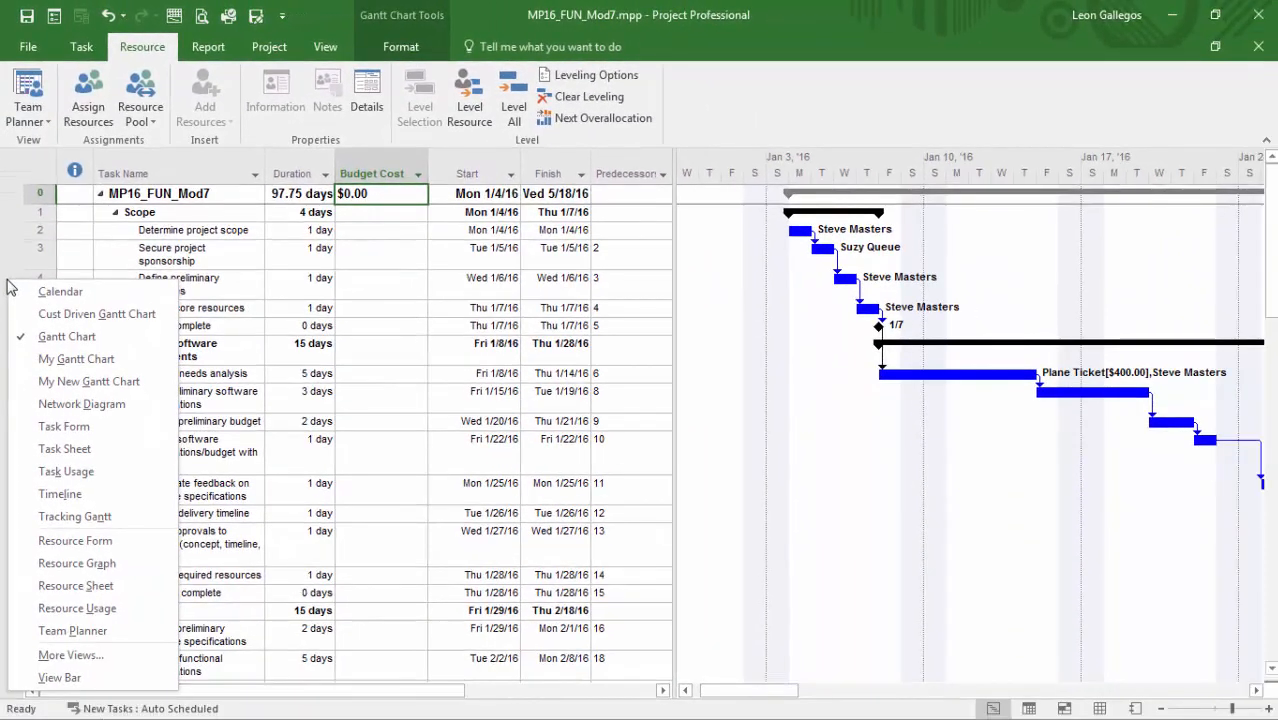
pyautogui.click(85, 586)
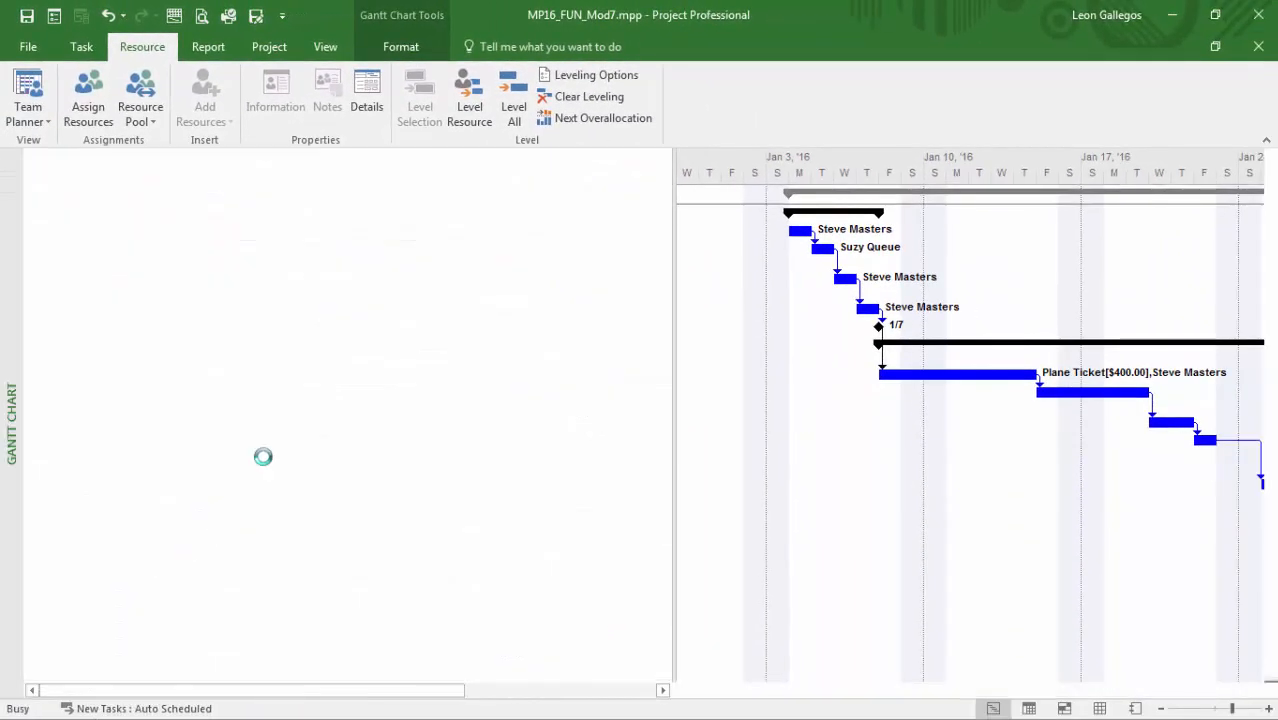
pyautogui.click(163, 247)
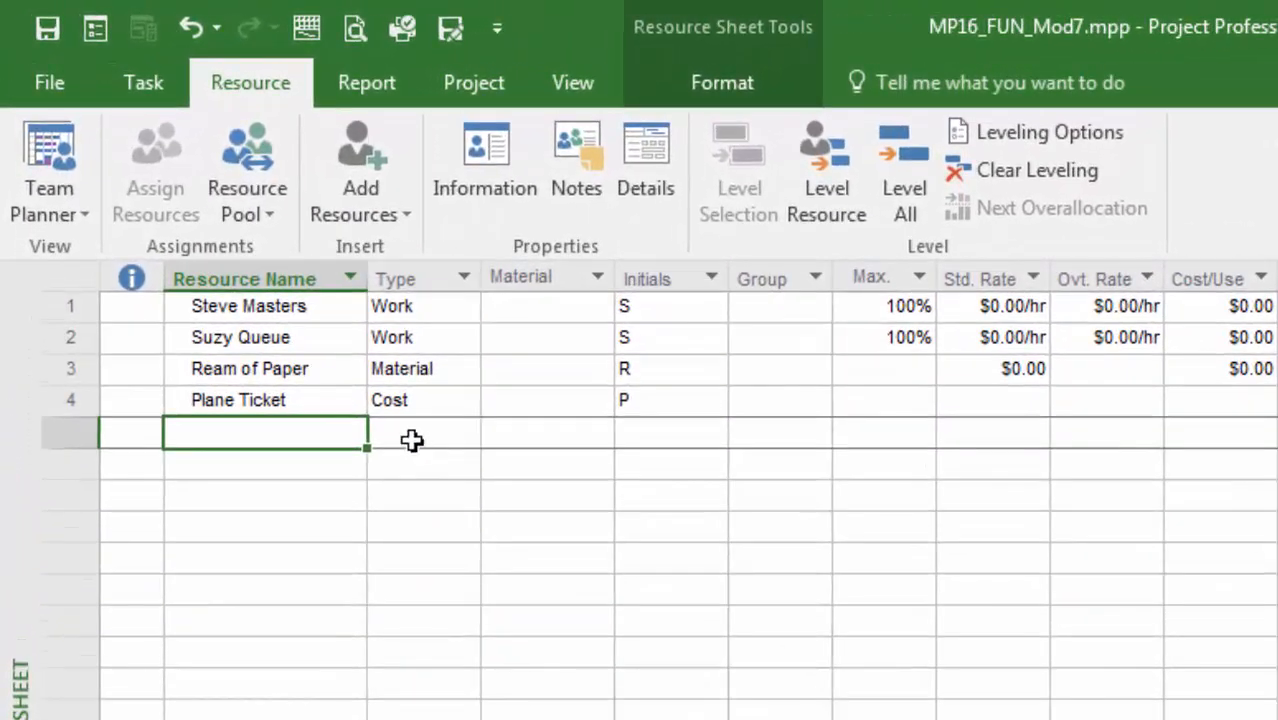
pyautogui.click(352, 373)
pyautogui.click(466, 434)
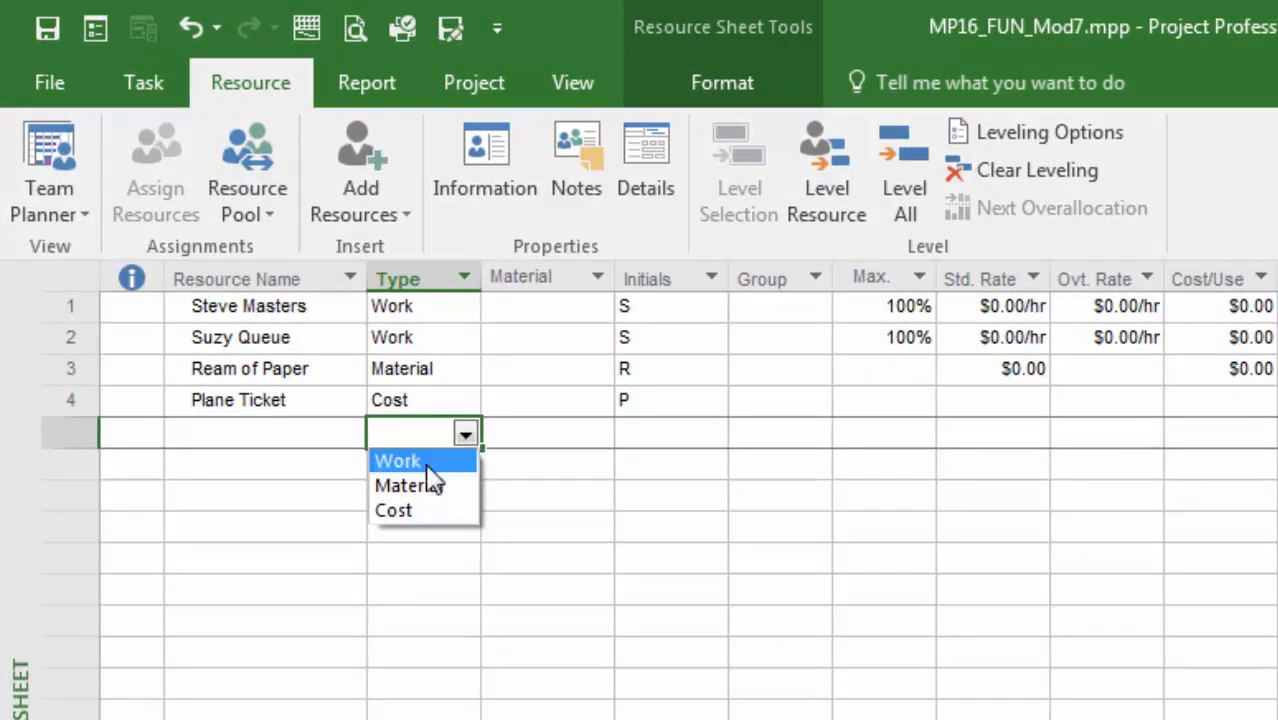
pyautogui.click(419, 520)
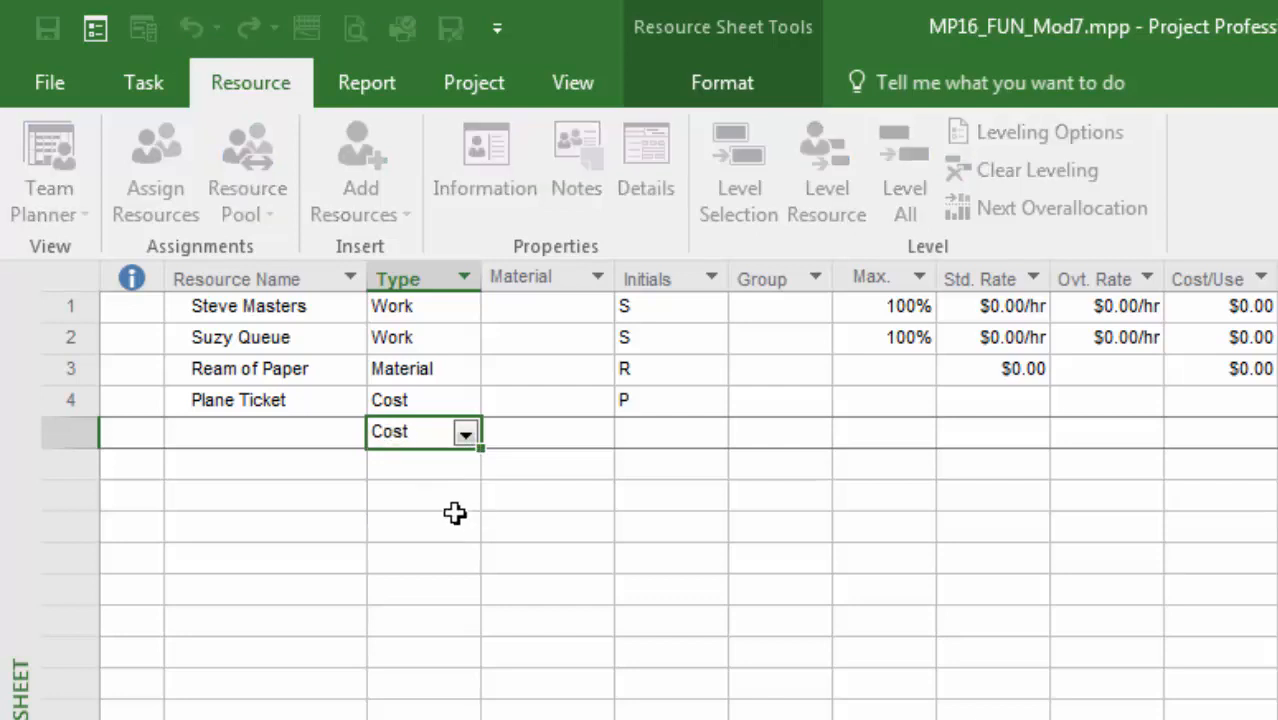
pyautogui.click(257, 436)
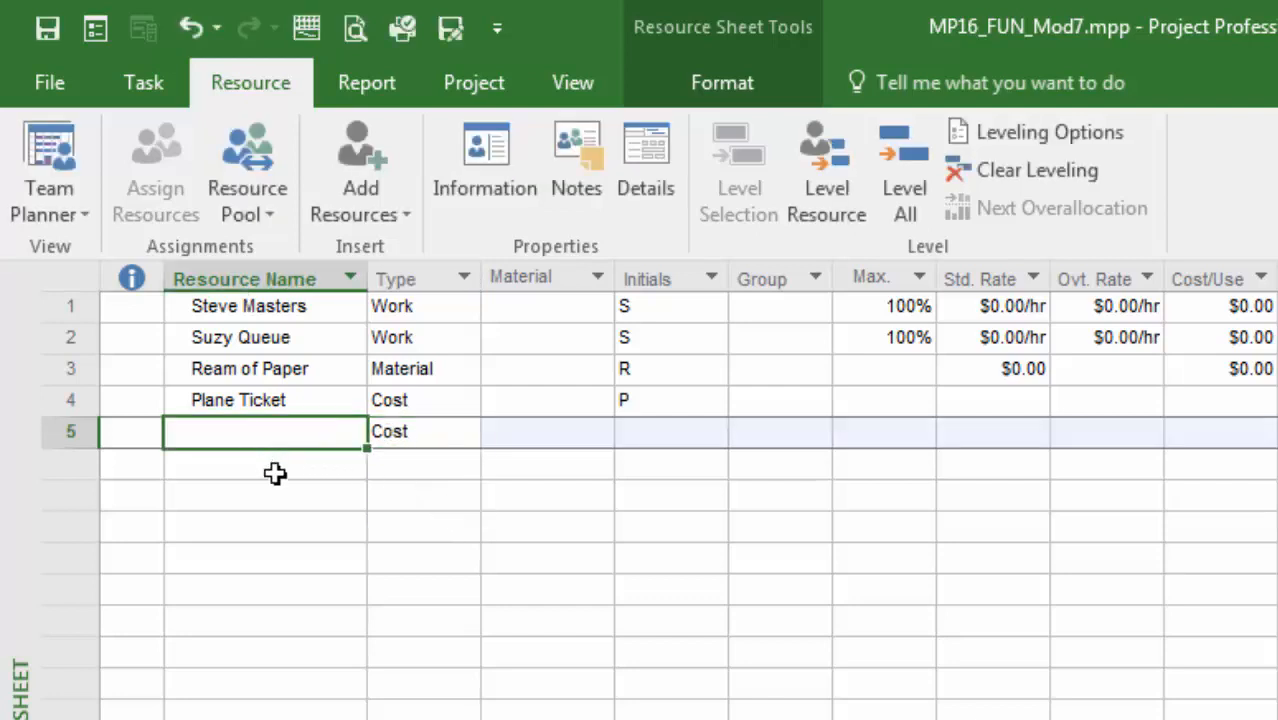
pyautogui.write('Project Budg')
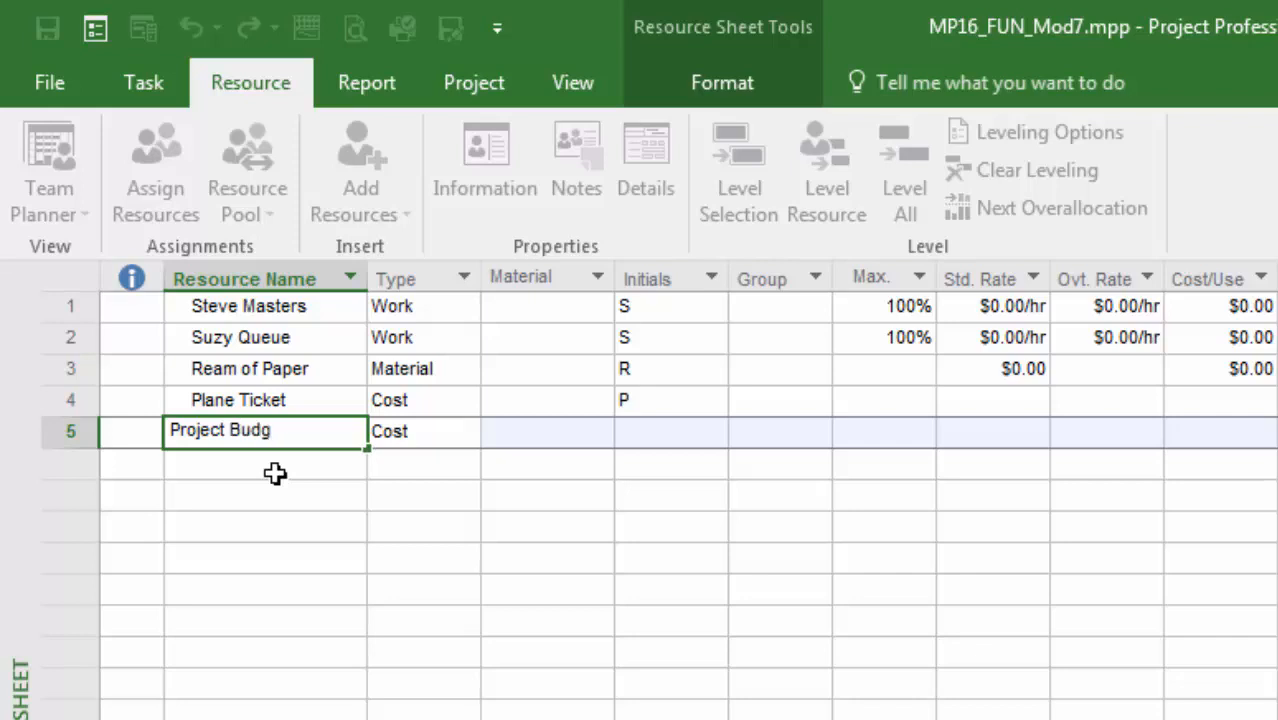
pyautogui.write('et')
pyautogui.press('Return')
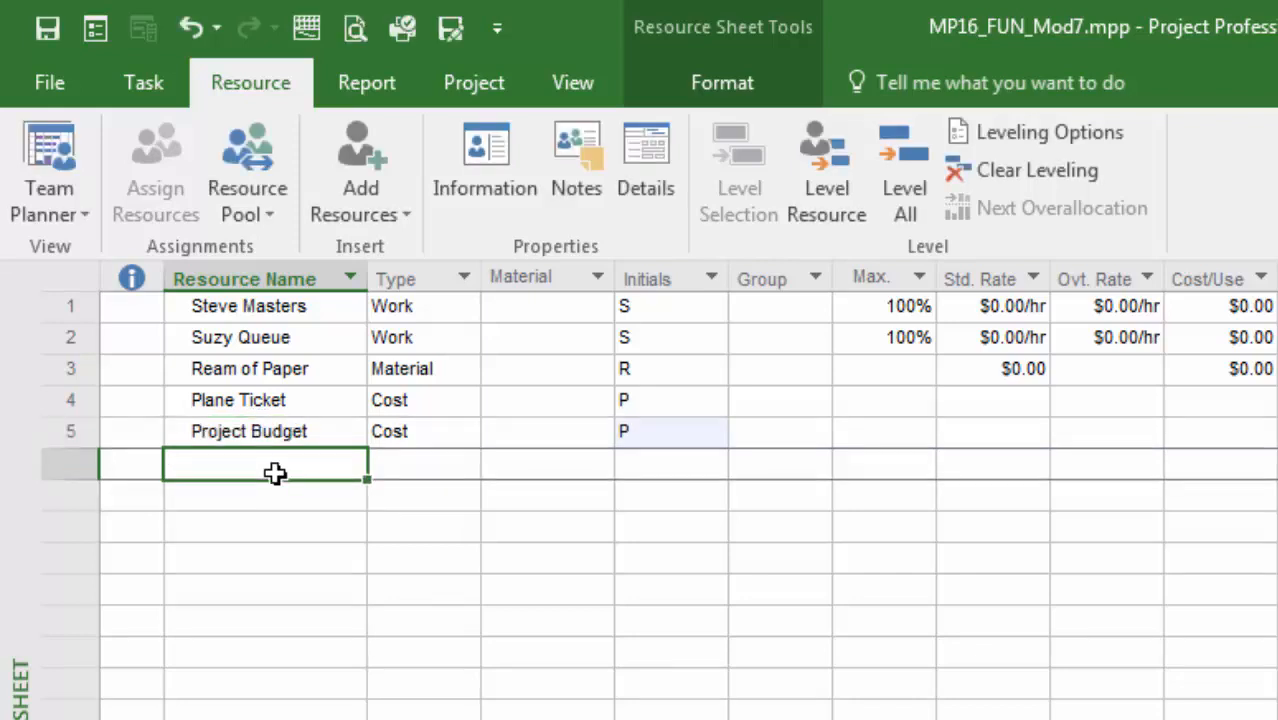
# Mark the Project Budget resource as a Budget resource in its resource information
pyautogui.doubleClick(415, 437)
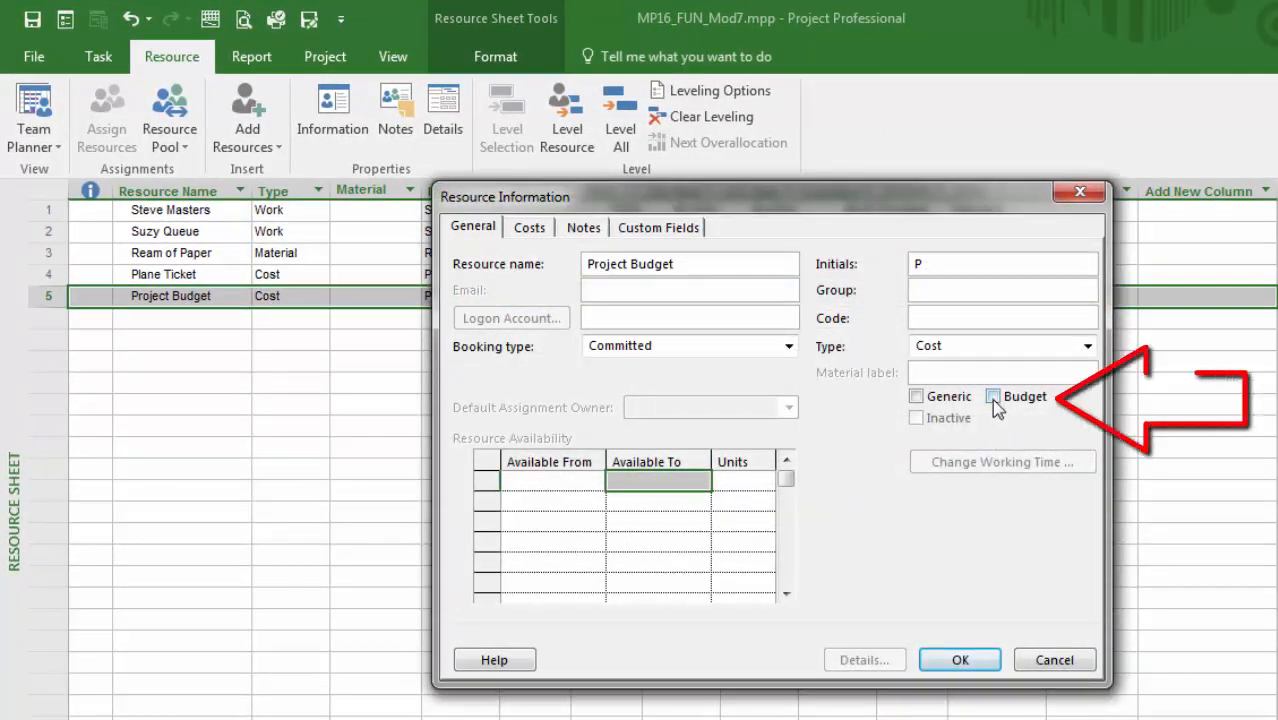
pyautogui.click(992, 396)
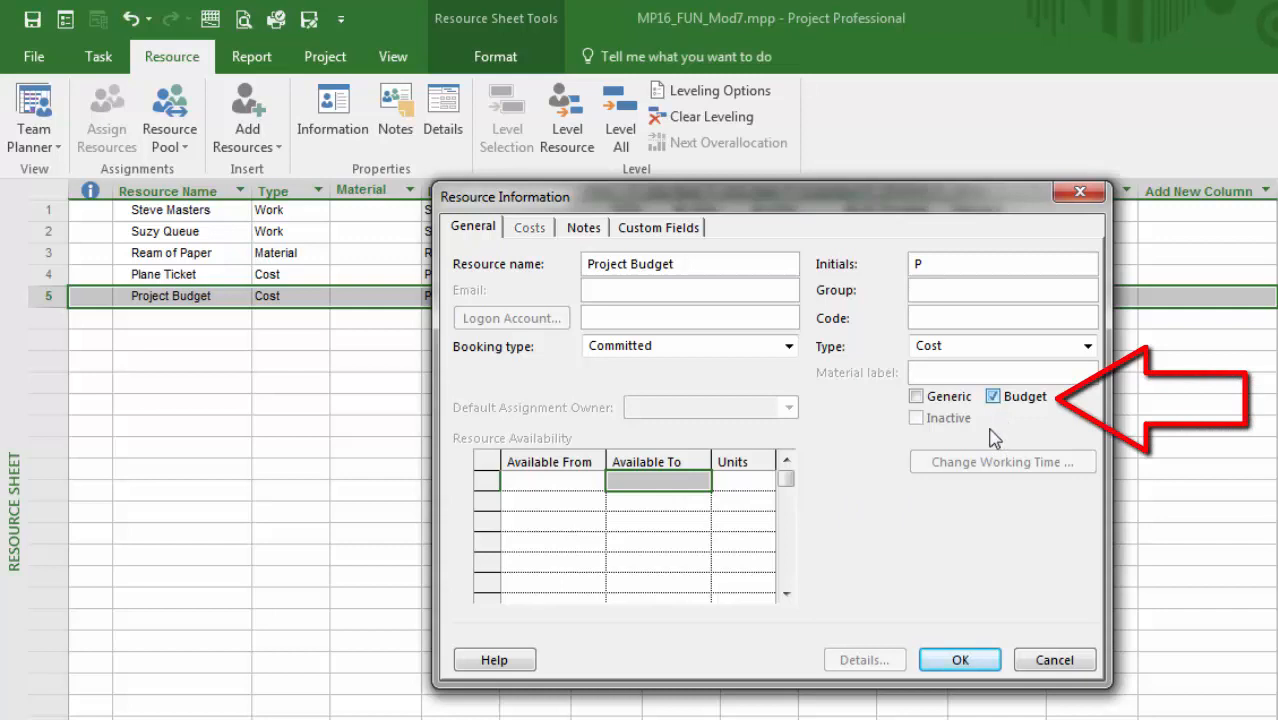
pyautogui.click(960, 662)
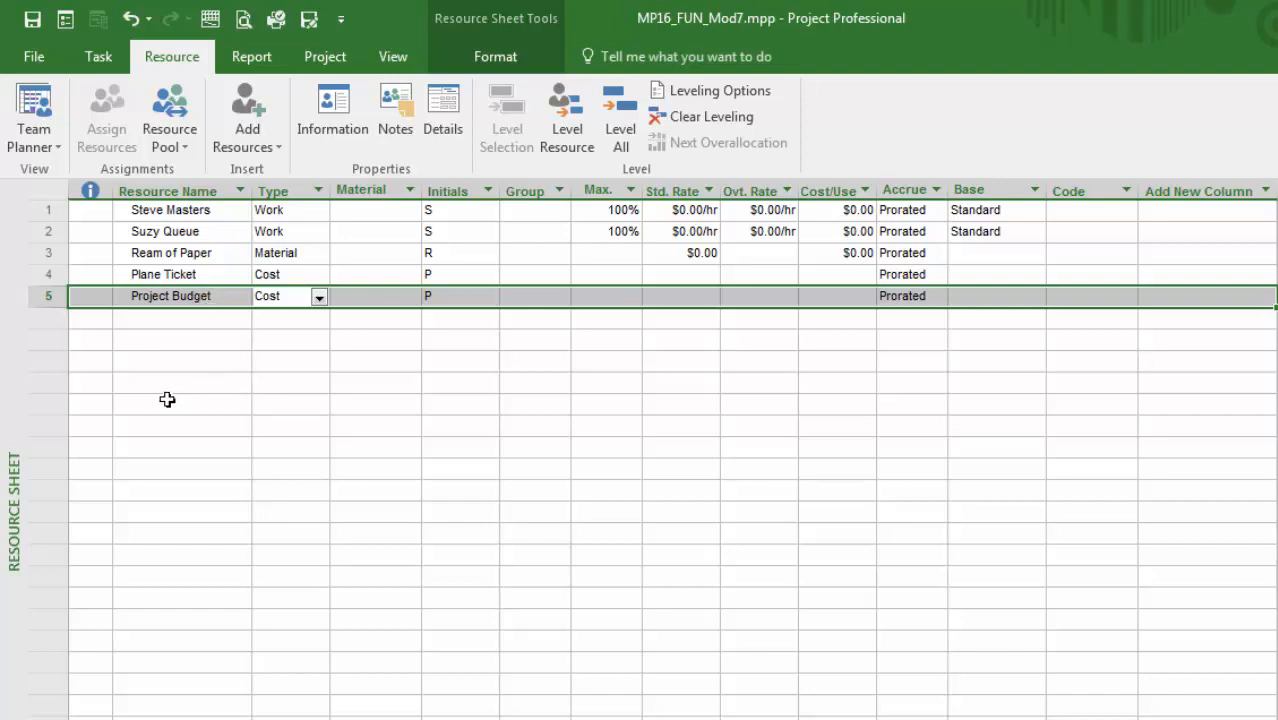
# Return to the Gantt Chart view and assign the Project Budget resource to the MP16_FUN_Mod7 project summary task
pyautogui.rightClick(10, 320)
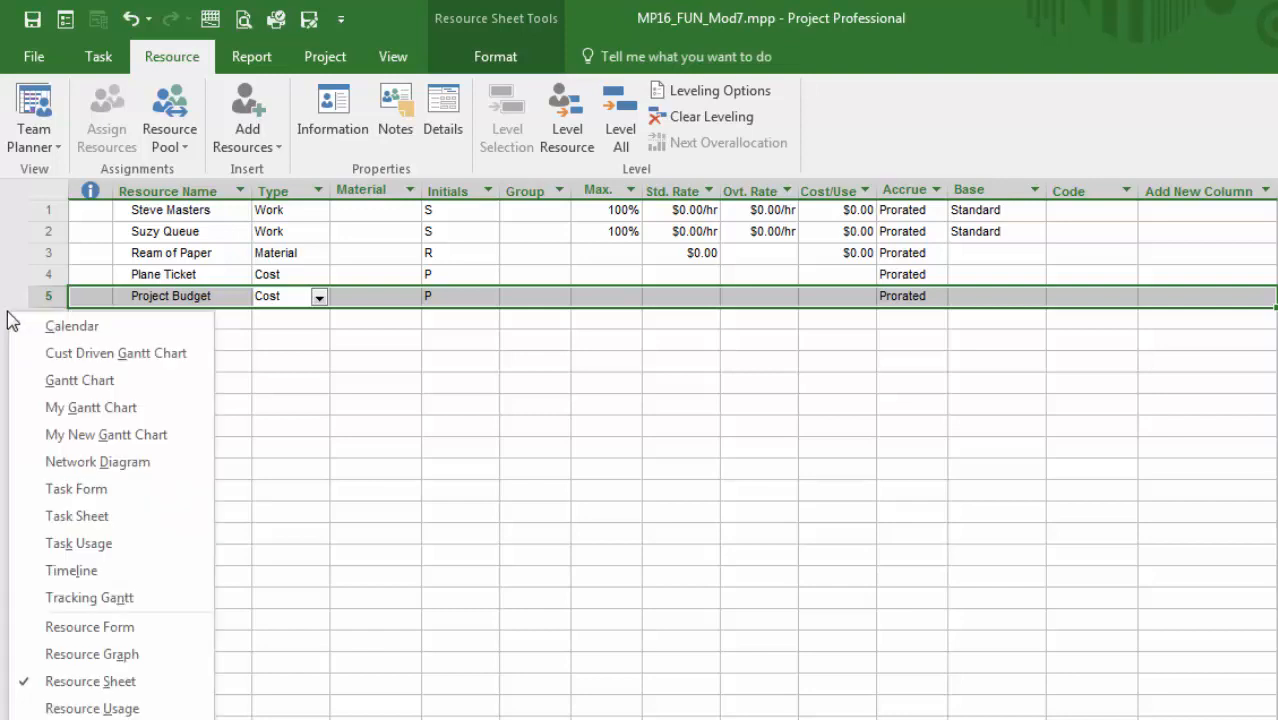
pyautogui.click(40, 378)
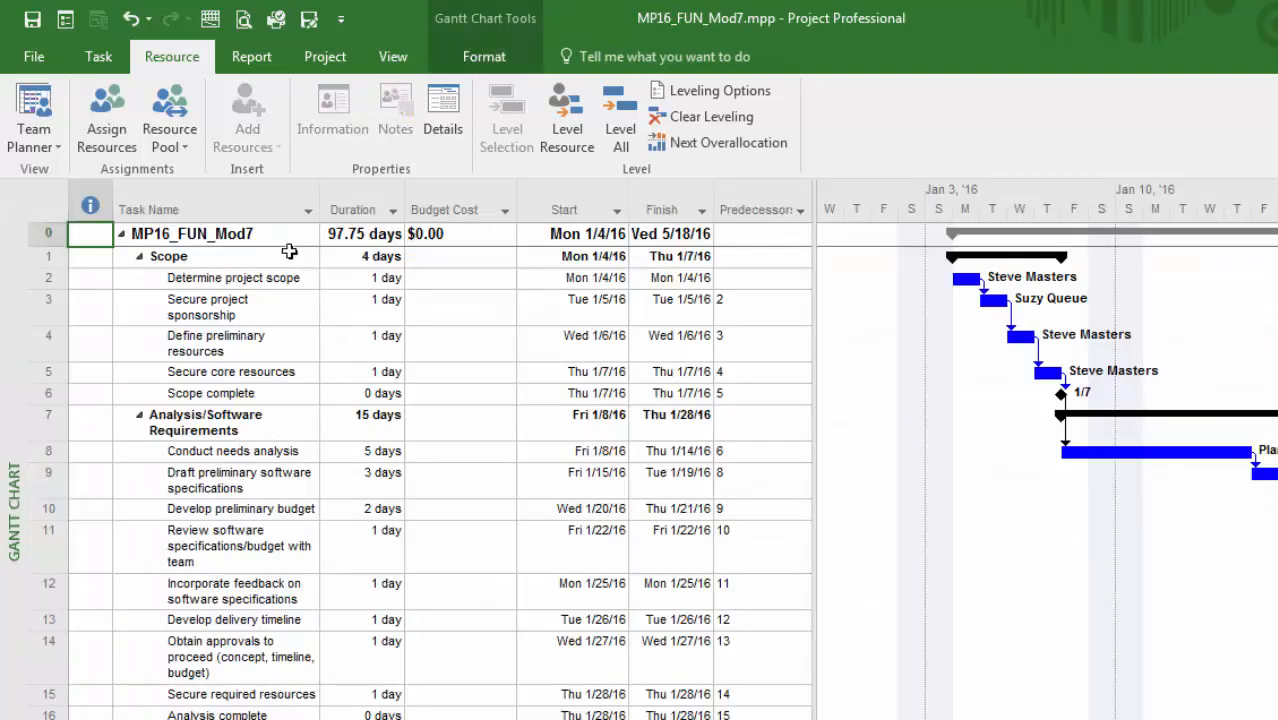
pyautogui.click(280, 236)
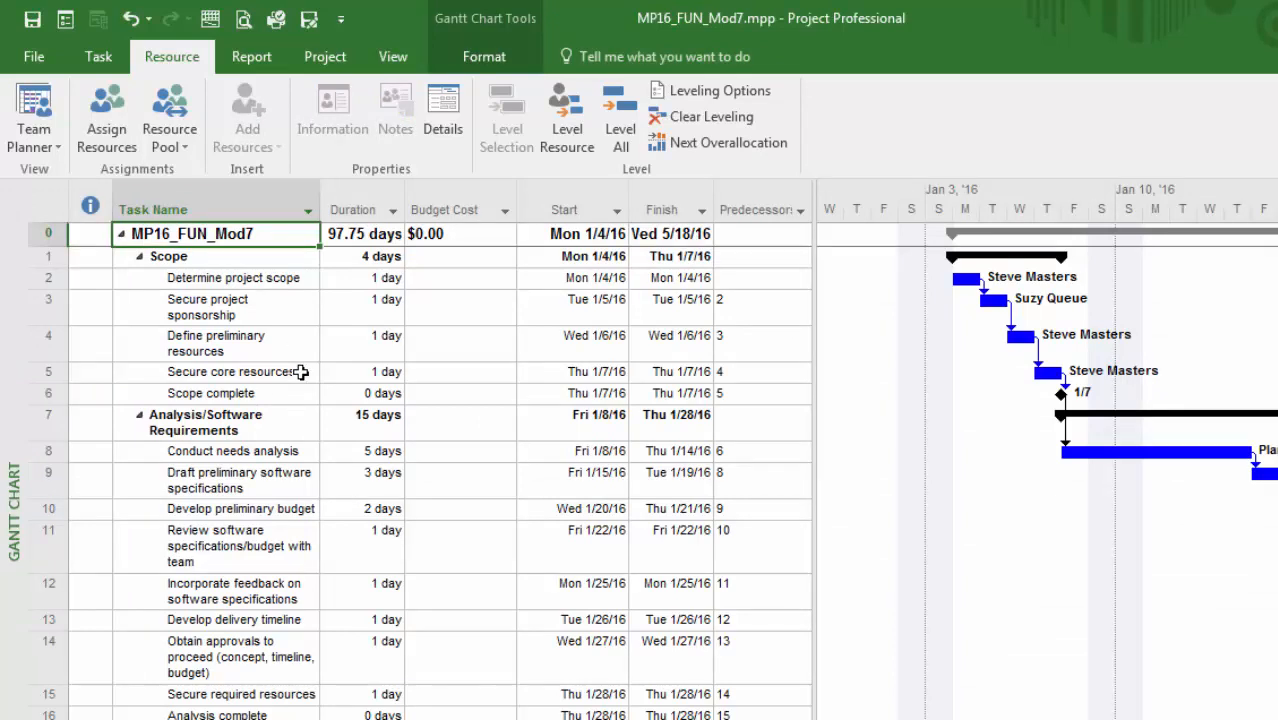
pyautogui.click(107, 120)
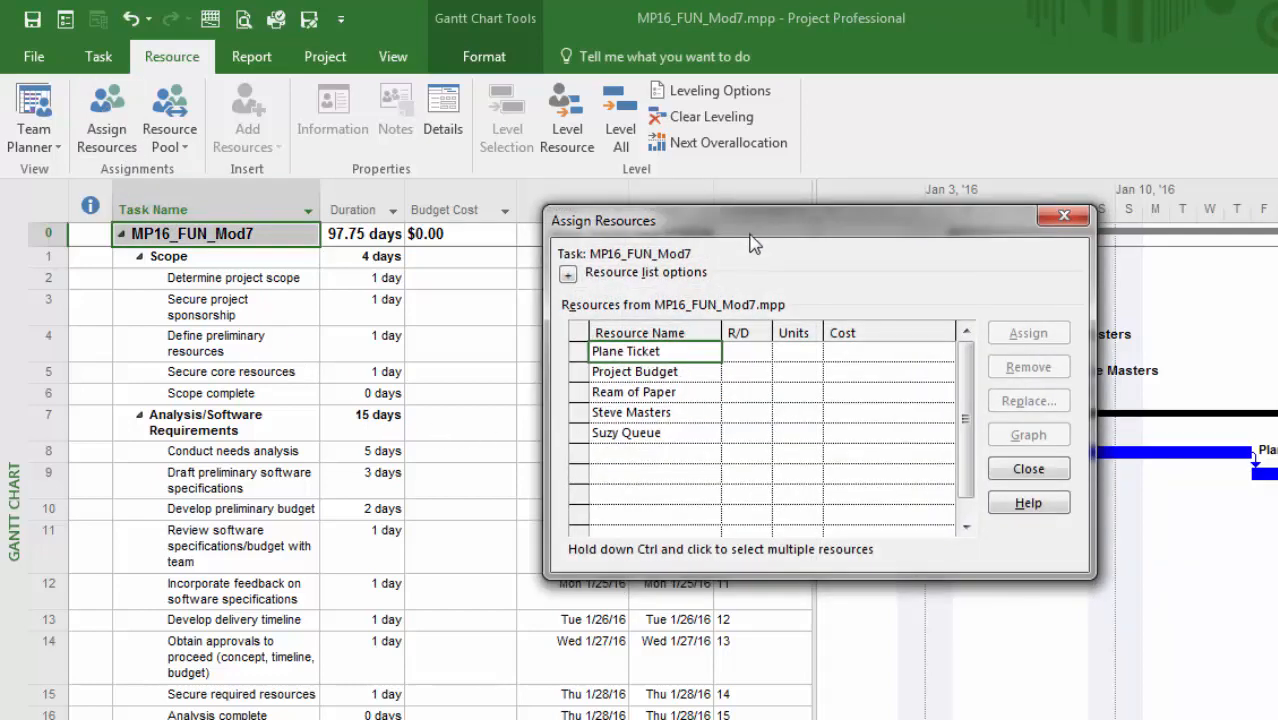
pyautogui.moveTo(752, 243); pyautogui.dragTo(820, 226)
pyautogui.click(752, 356)
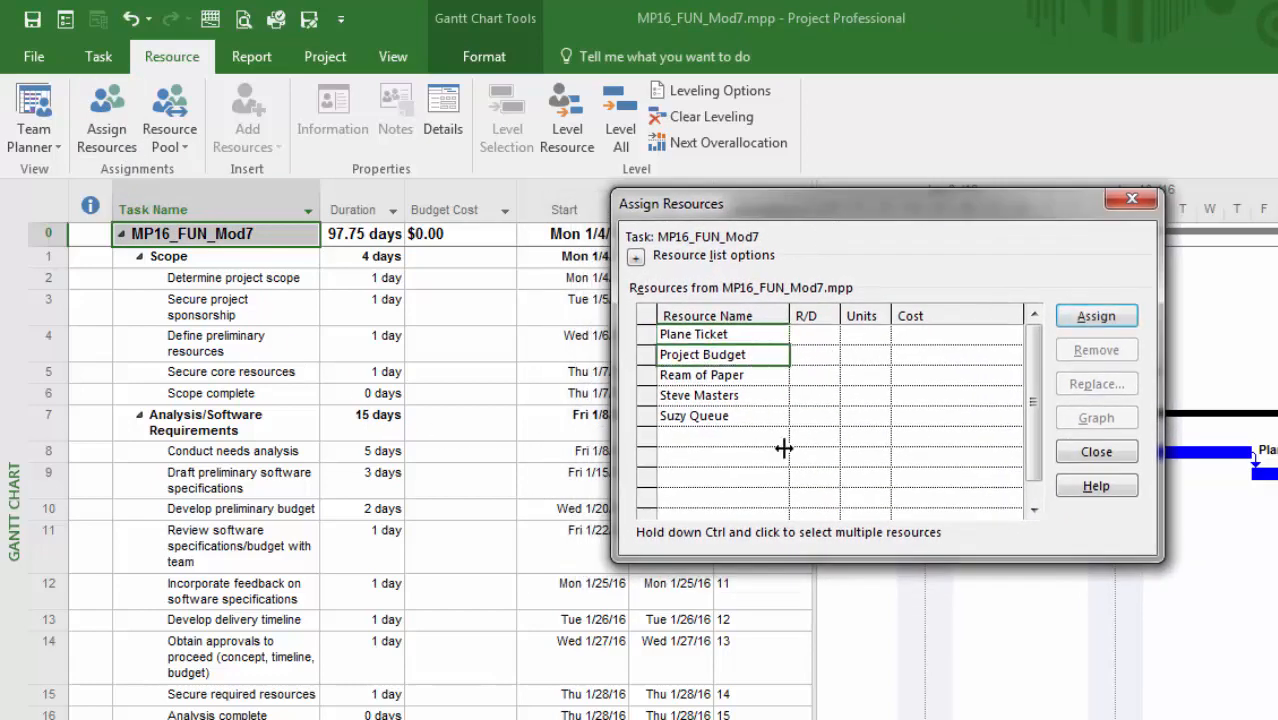
pyautogui.click(1088, 320)
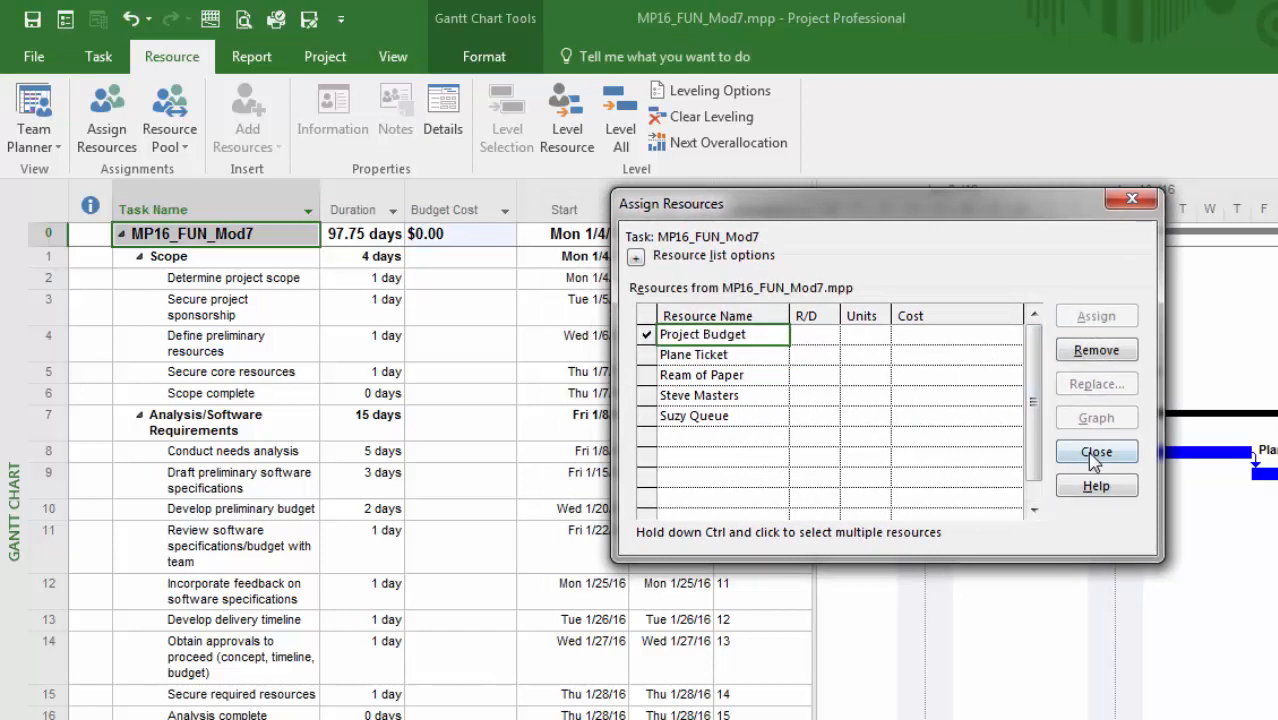
pyautogui.click(1094, 452)
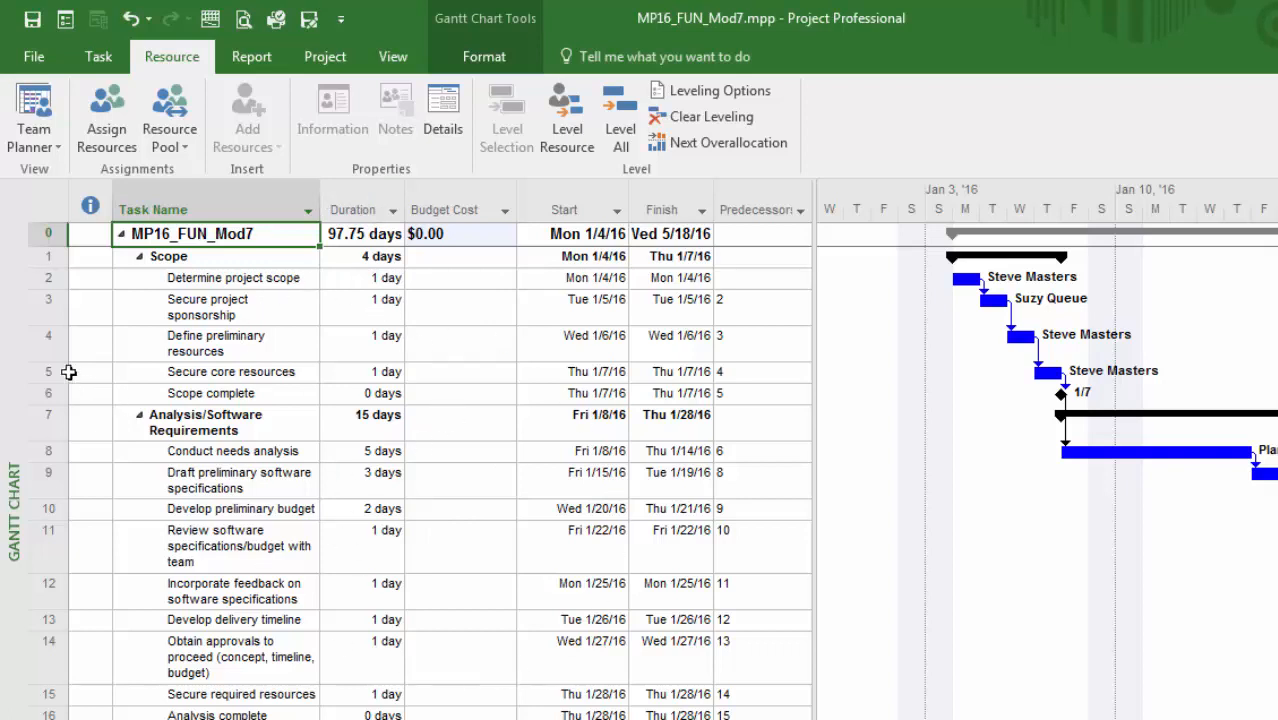
# Switch to the Task Usage view and widen its table area beyond the Finish column
pyautogui.rightClick(14, 322)
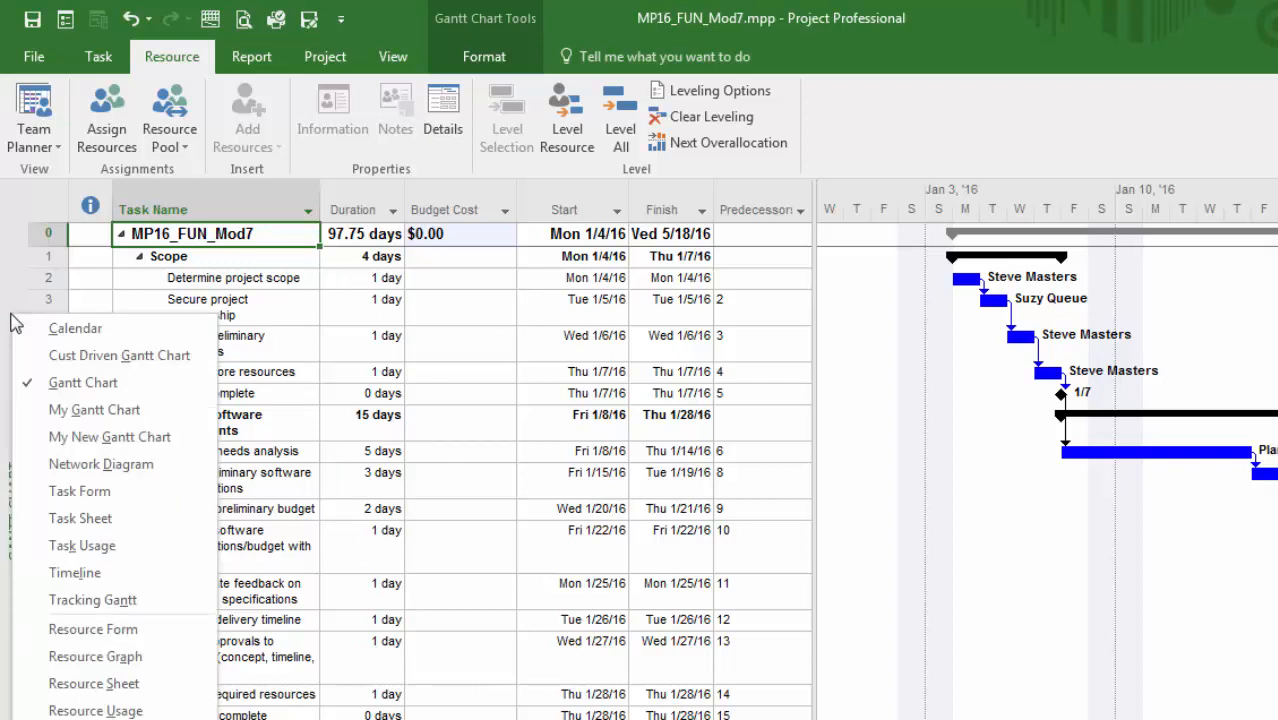
pyautogui.click(82, 546)
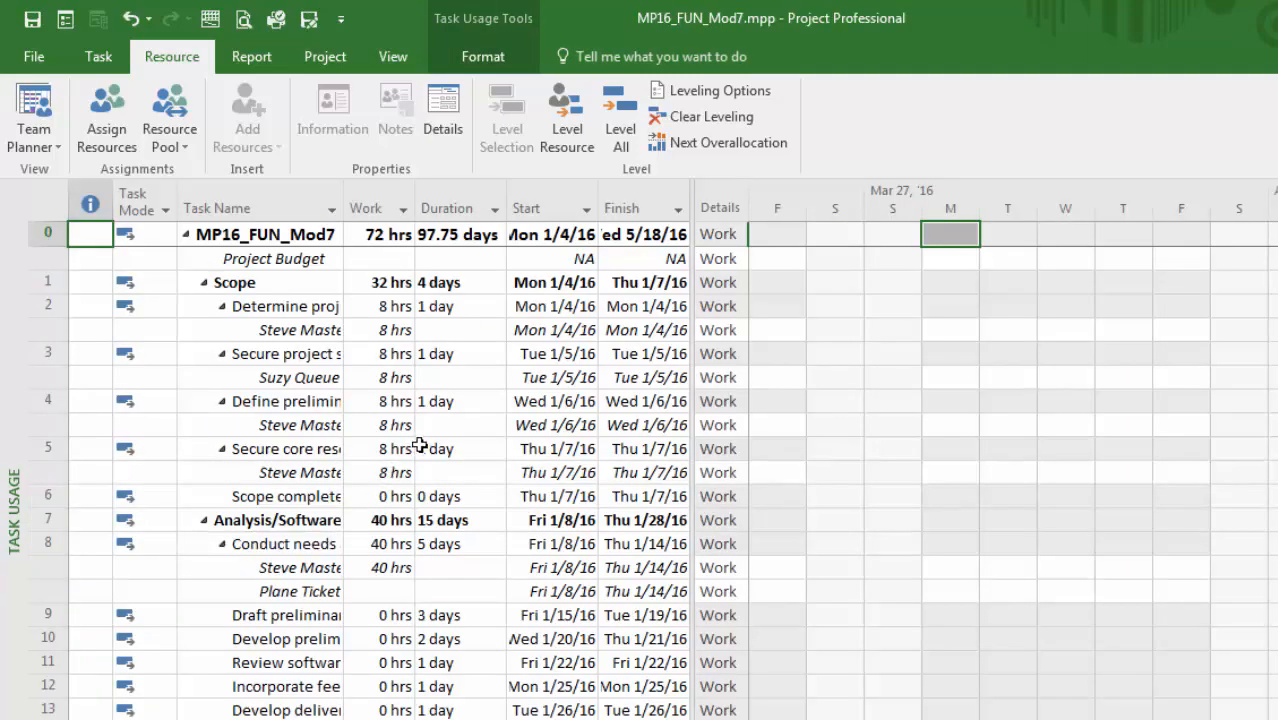
pyautogui.moveTo(693, 375); pyautogui.dragTo(850, 371)
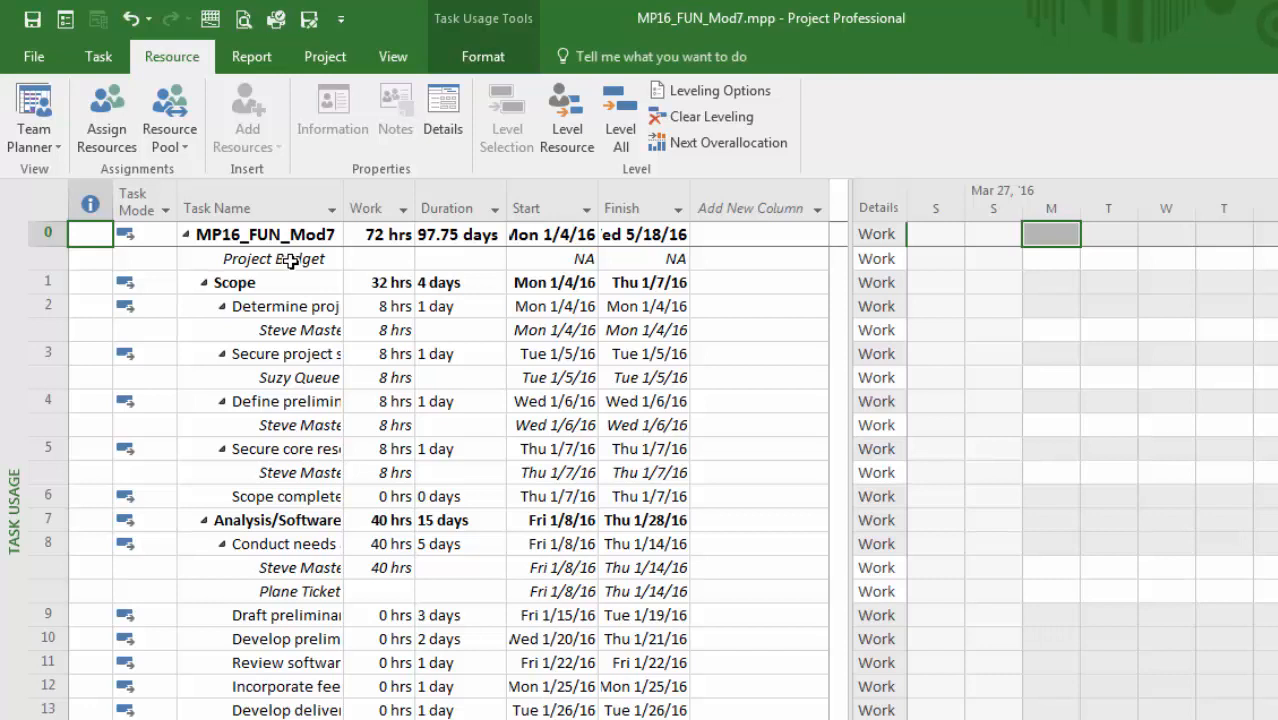
# Insert a Budget Cost column before the Duration column in the Task Usage table
pyautogui.click(464, 205)
pyautogui.rightClick(465, 208)
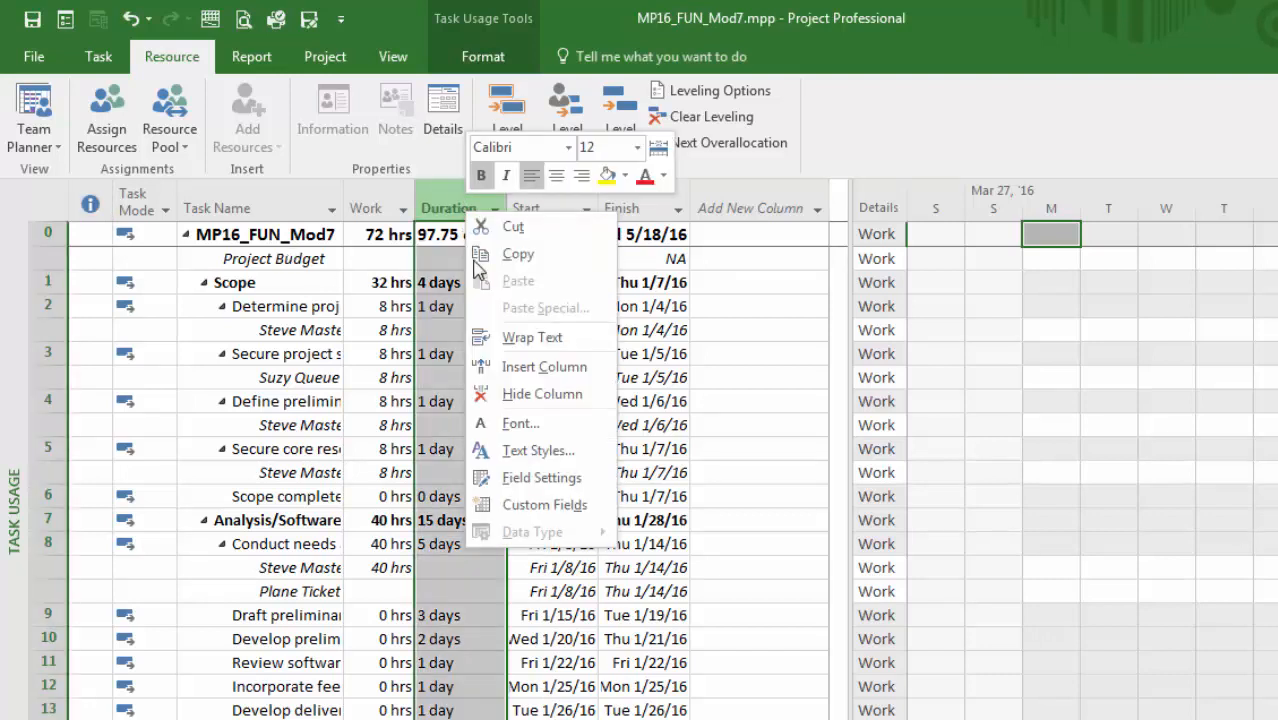
pyautogui.click(519, 368)
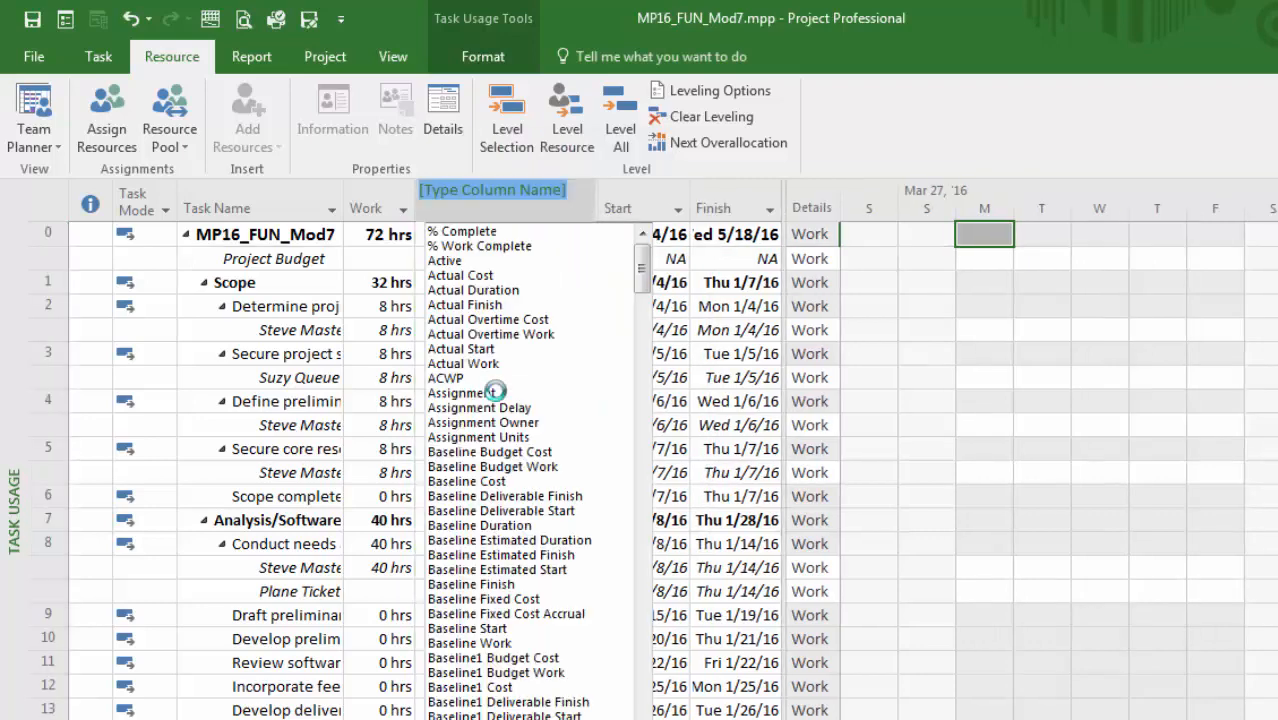
pyautogui.write('baseline Budget Cost')
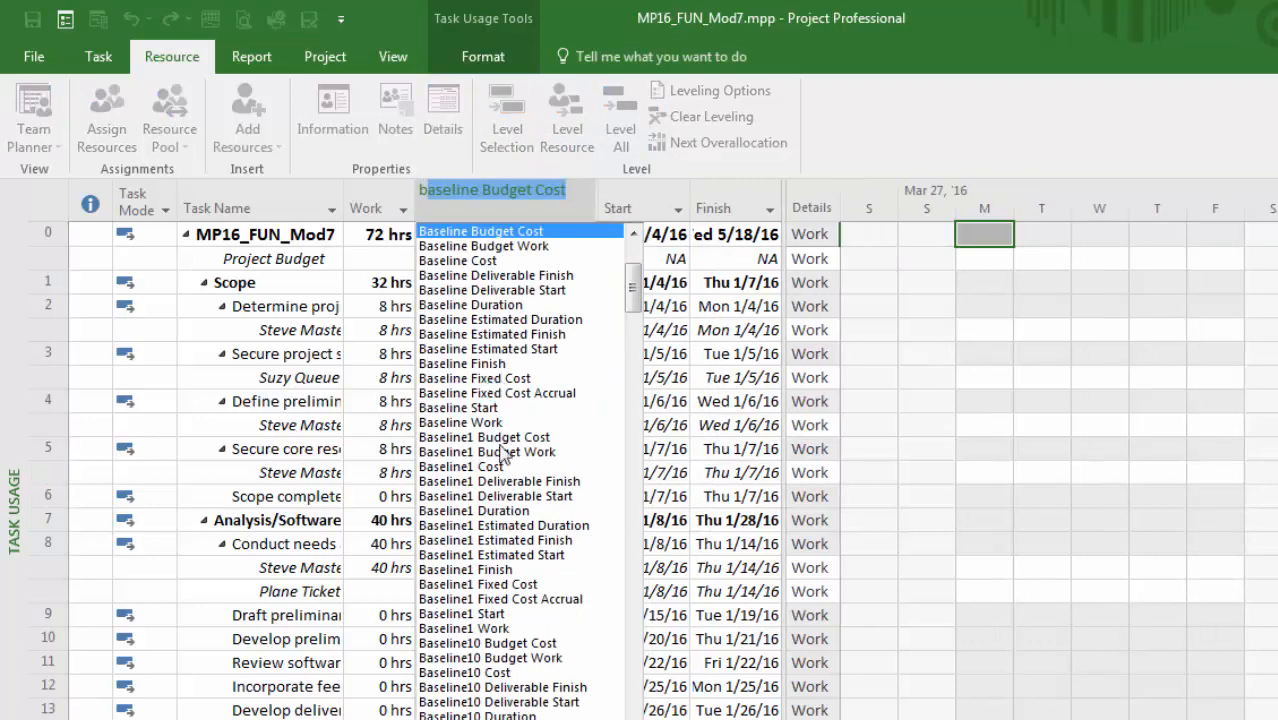
pyautogui.scroll(-3, 505, 470)
pyautogui.scroll(-18, 507, 487)
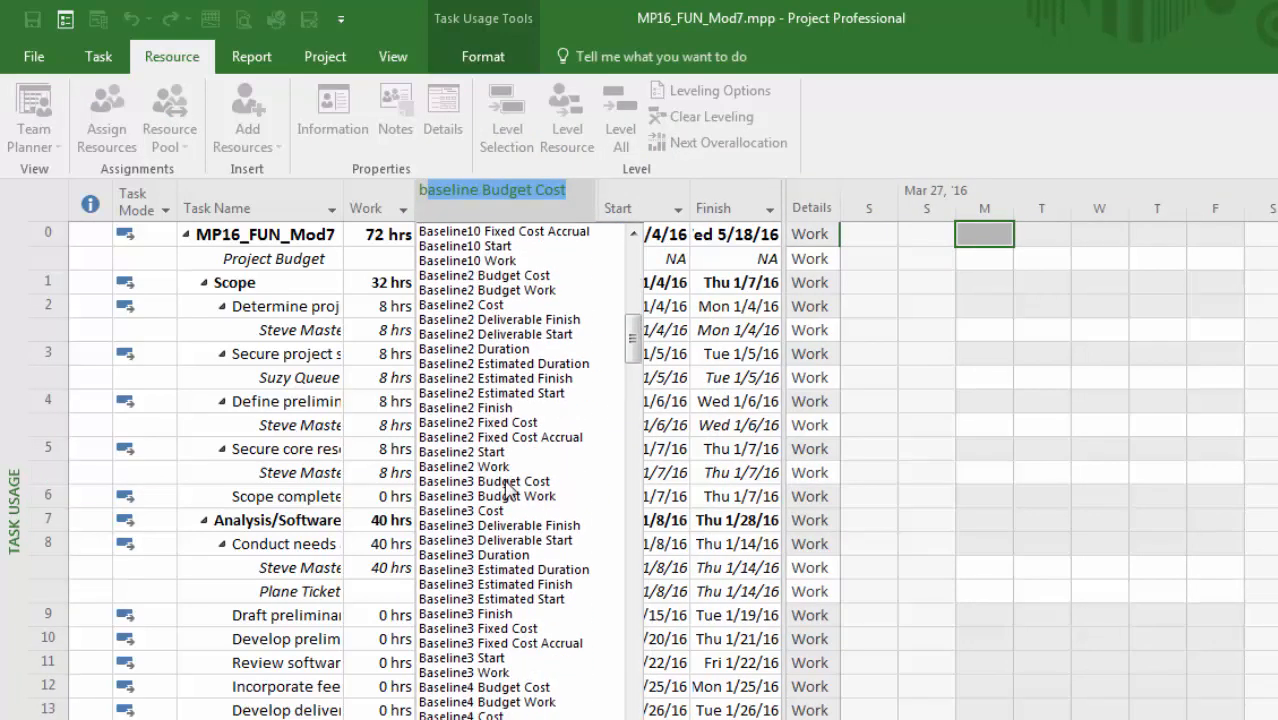
pyautogui.scroll(-20, 507, 487)
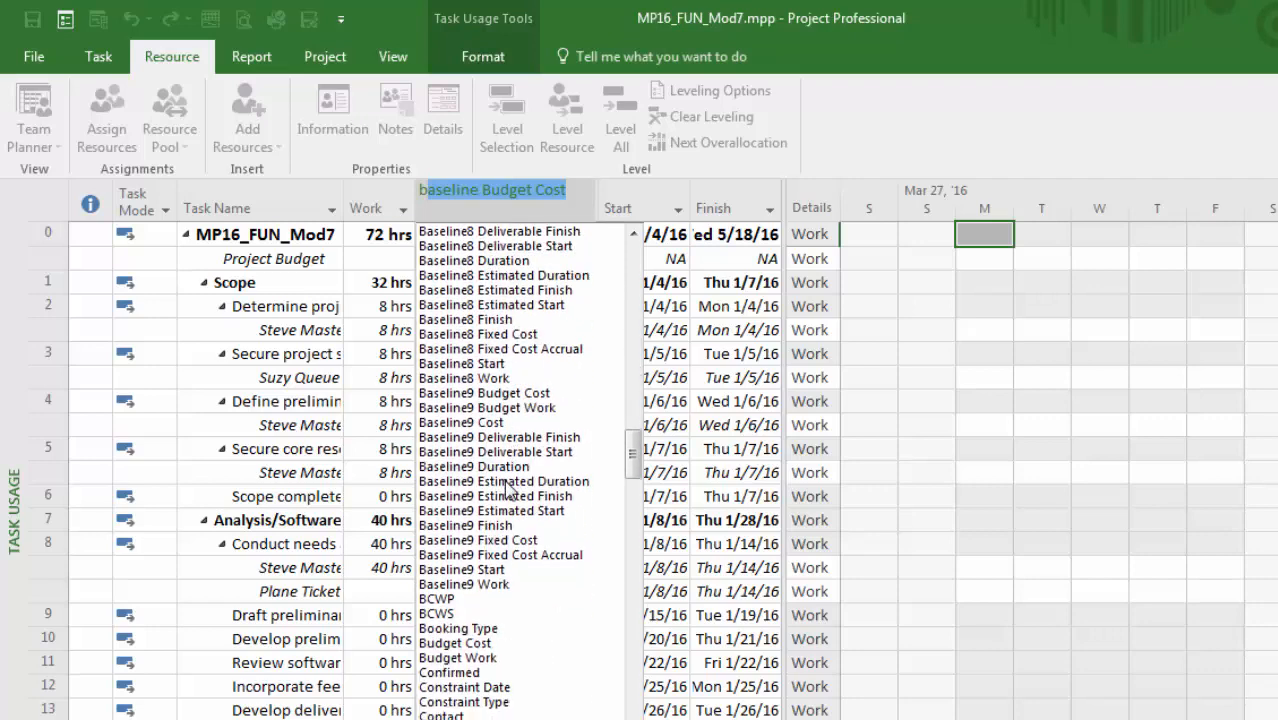
pyautogui.click(446, 642)
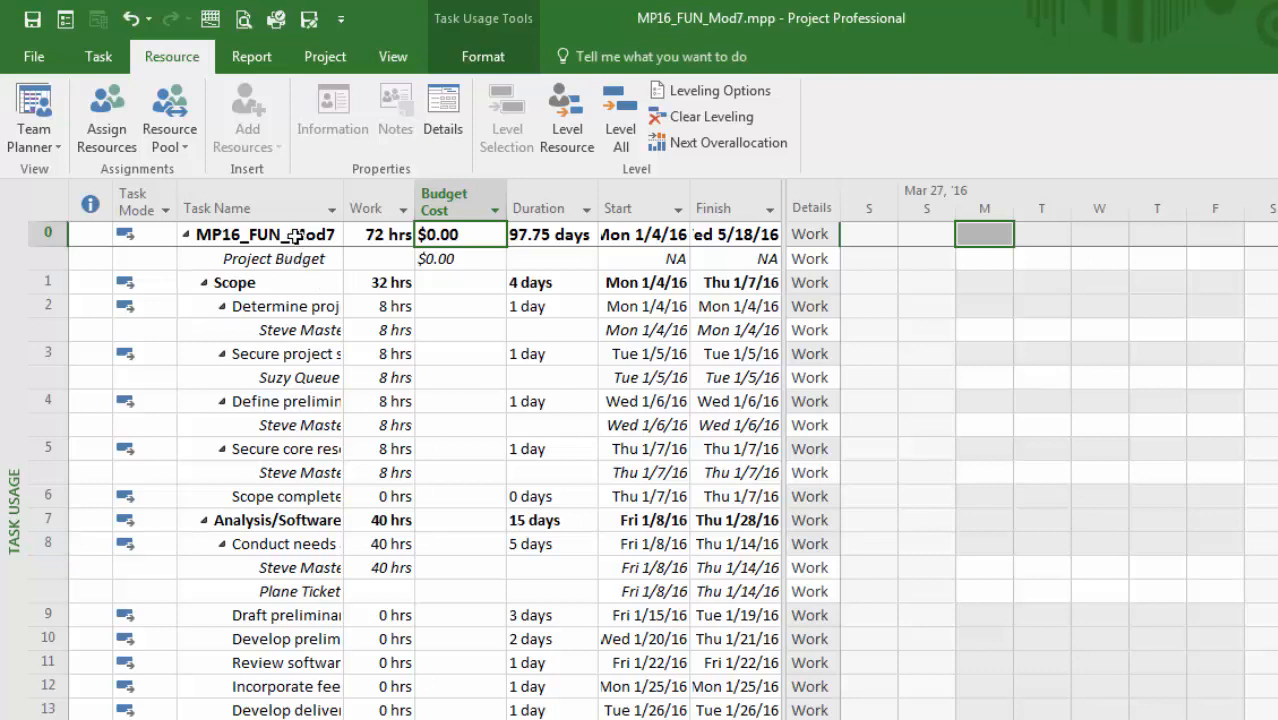
# Set the Budget Cost of the Project Budget assignment to 250000 and widen the column to fit the amounts
pyautogui.click(446, 262)
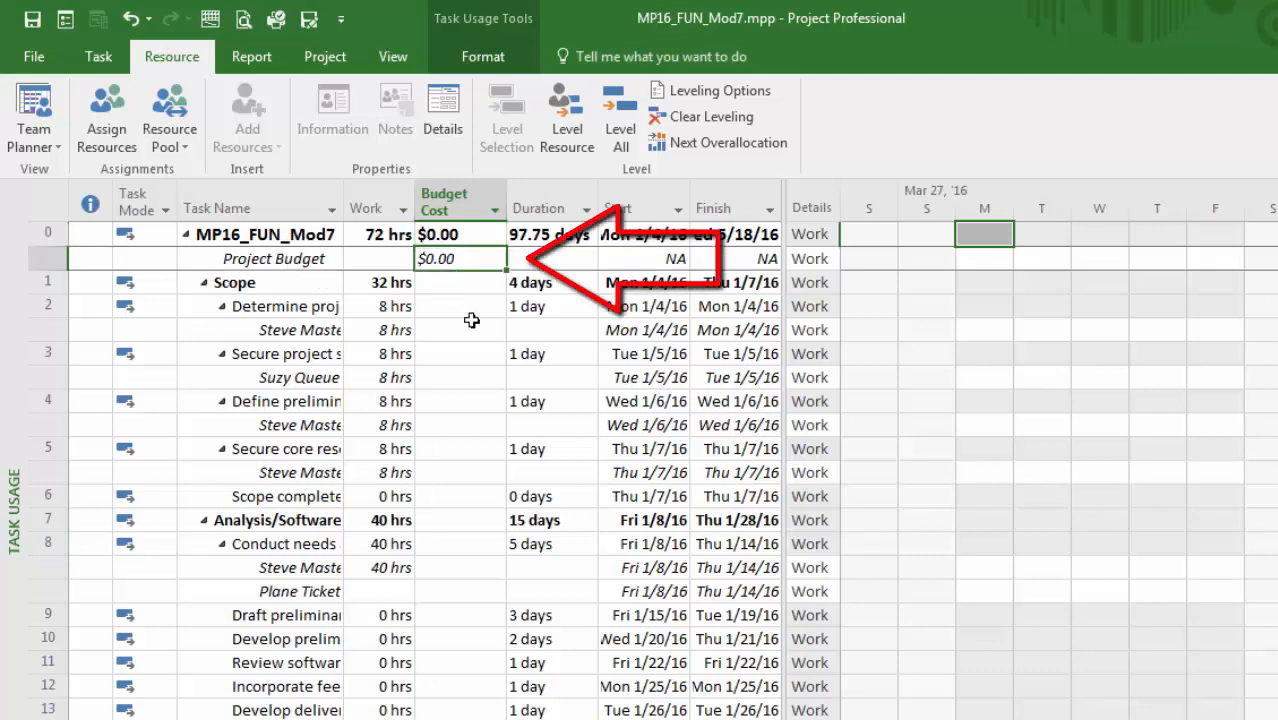
pyautogui.write('250000')
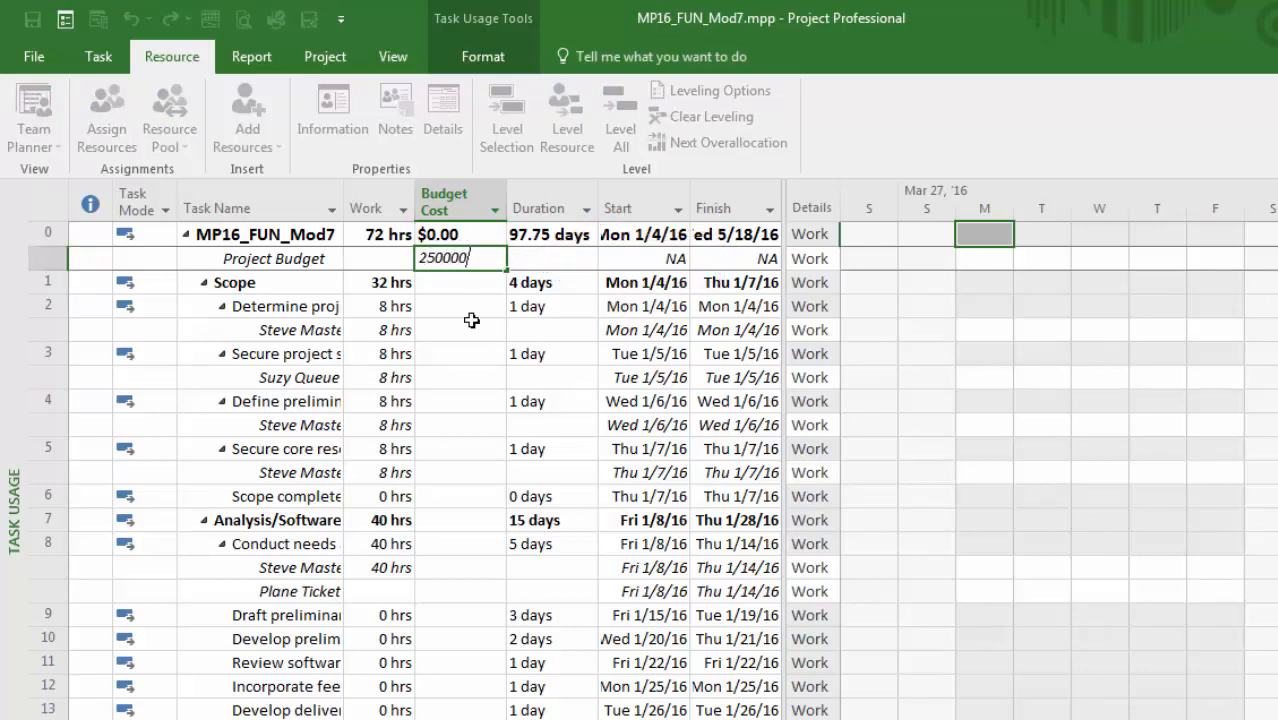
pyautogui.press('Return')
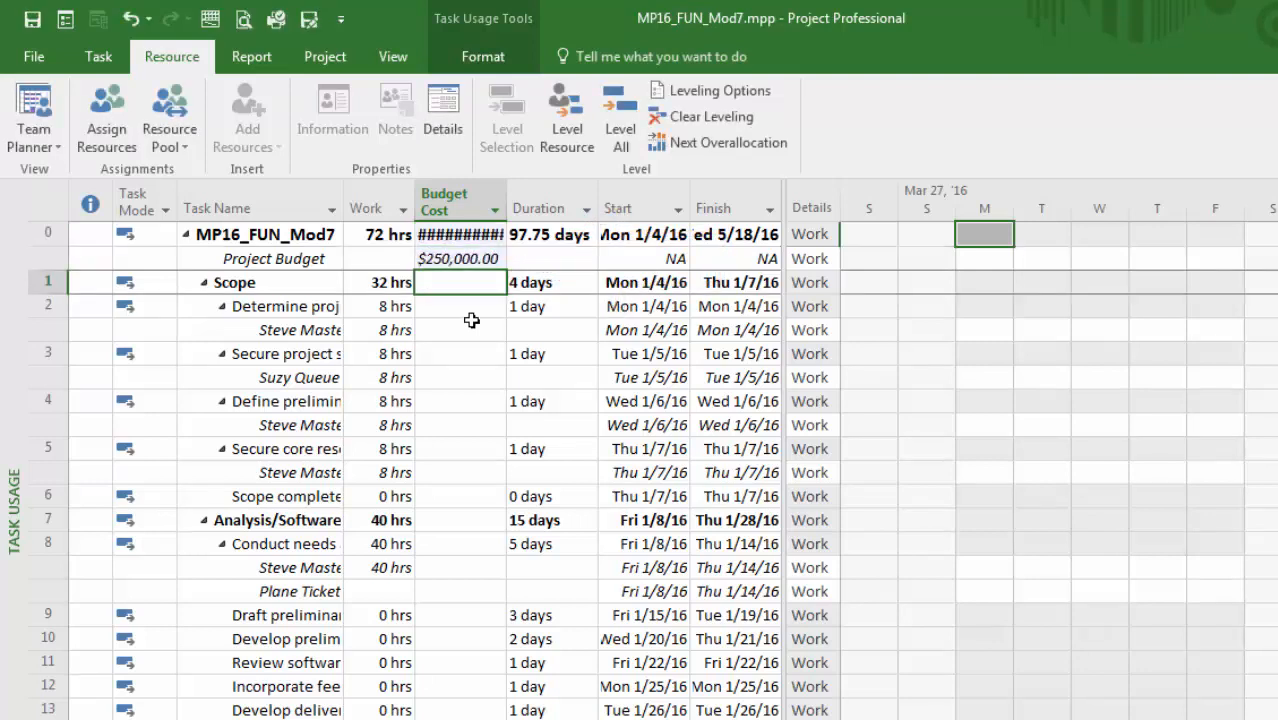
pyautogui.moveTo(509, 200); pyautogui.dragTo(534, 200)
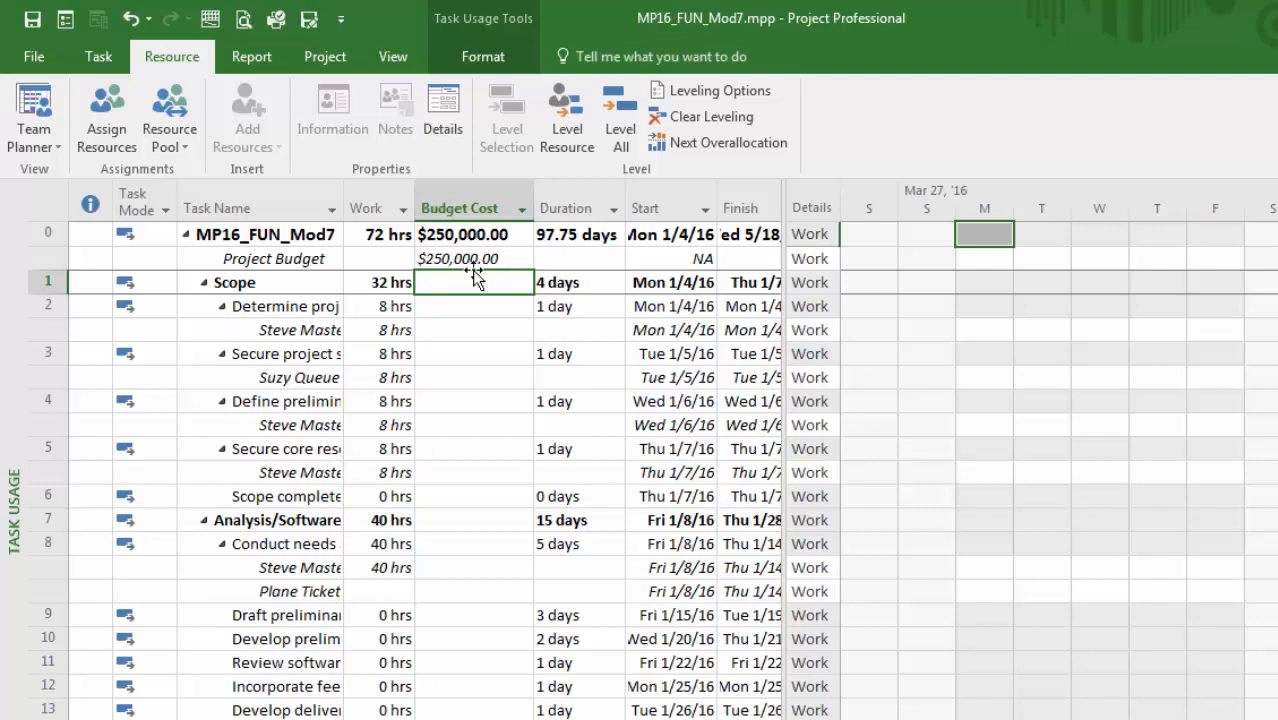
# Switch from the Task Usage view back to the Gantt Chart view
pyautogui.rightClick(10, 338)
pyautogui.click(45, 397)
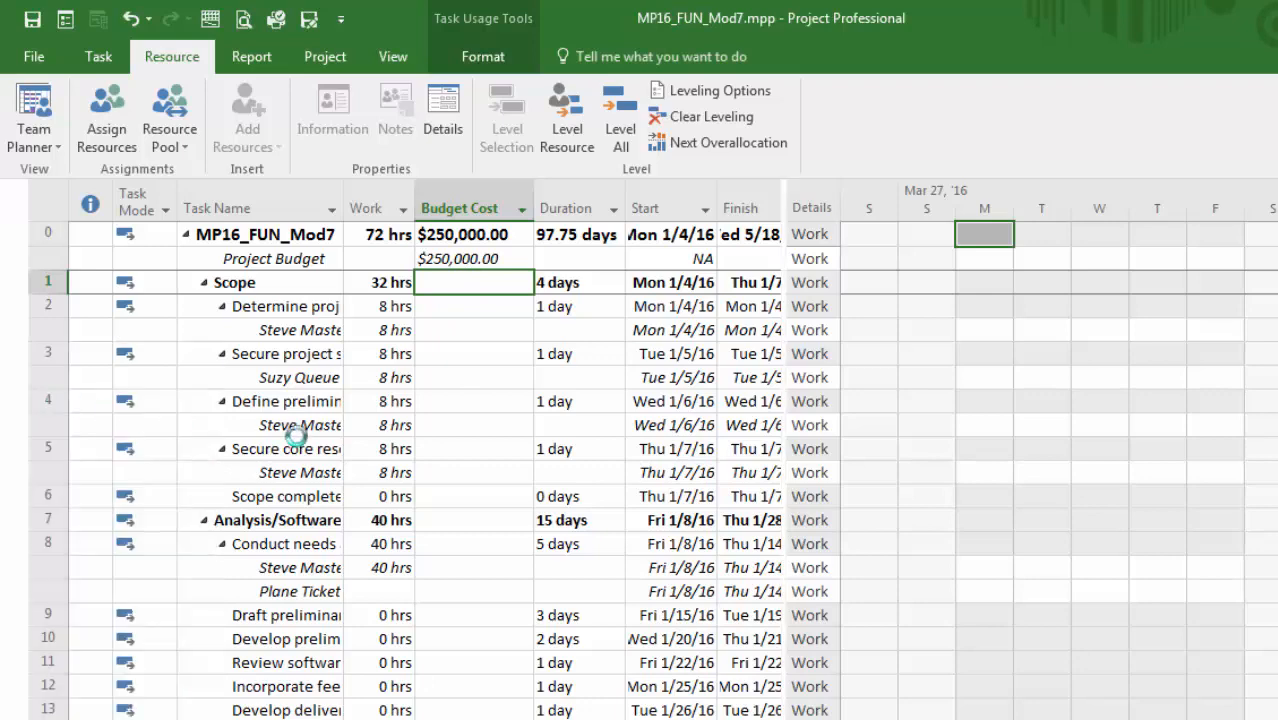